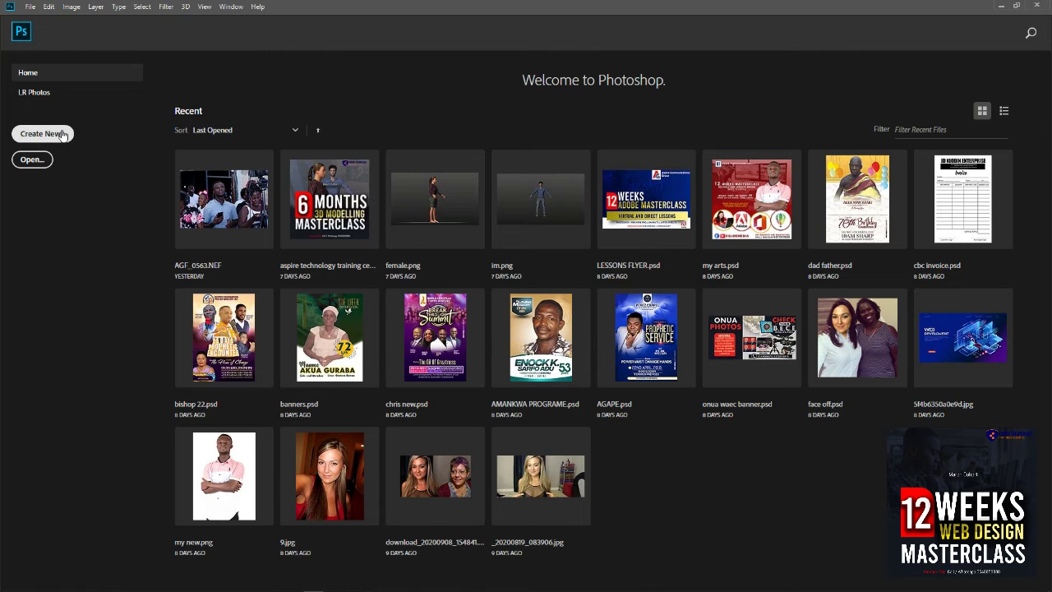
{"action": "left_click", "coordinate": [33, 159]}
{"action": "left_click", "coordinate": [29, 7]}
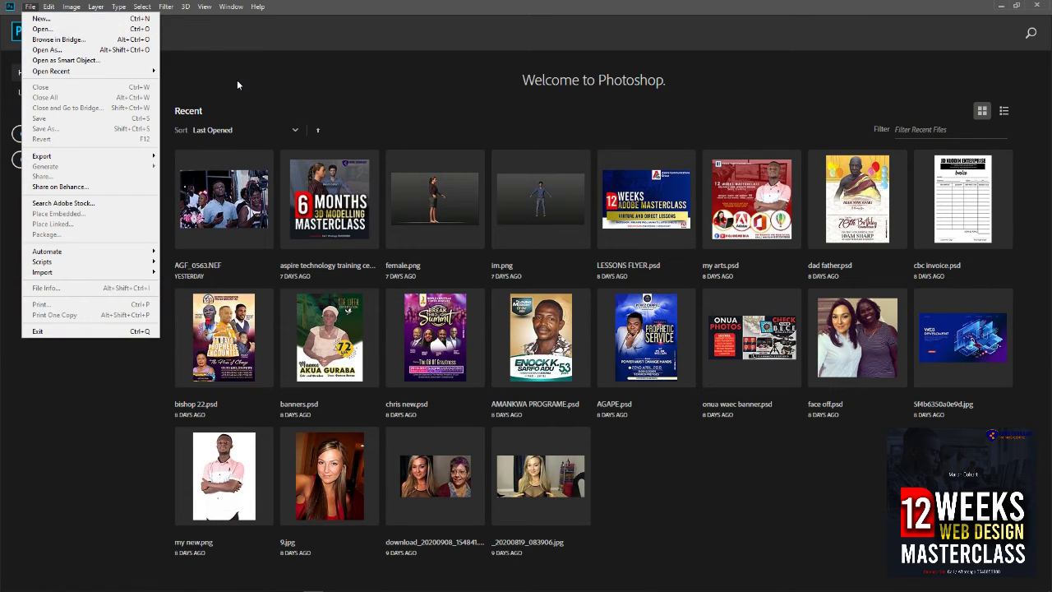
{"action": "left_click", "coordinate": [41, 29]}
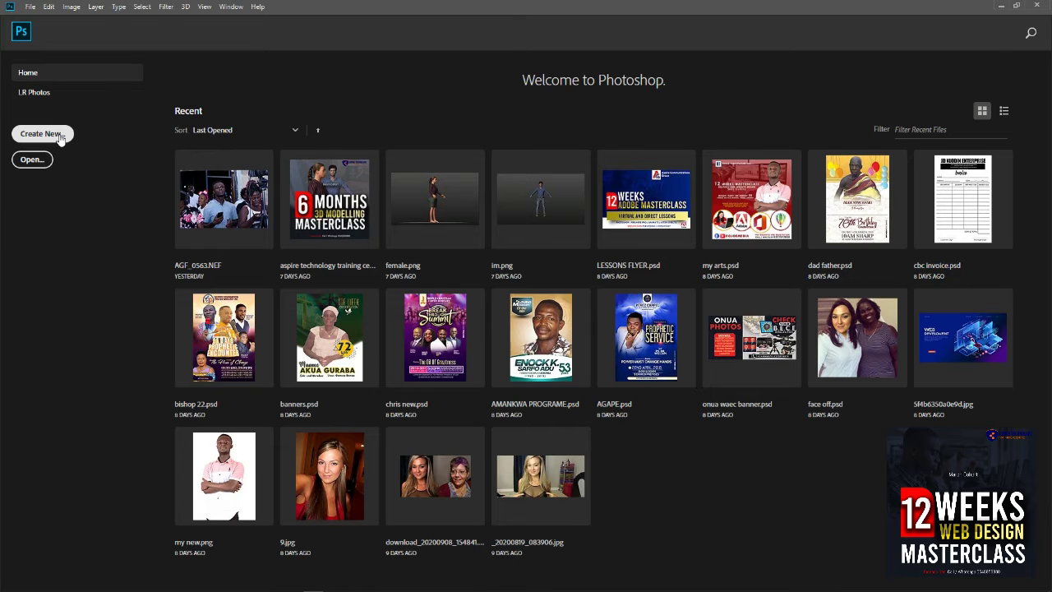
Start a new document, look through the recent items, and show the blank Photo presets
{"action": "left_click", "coordinate": [60, 136]}
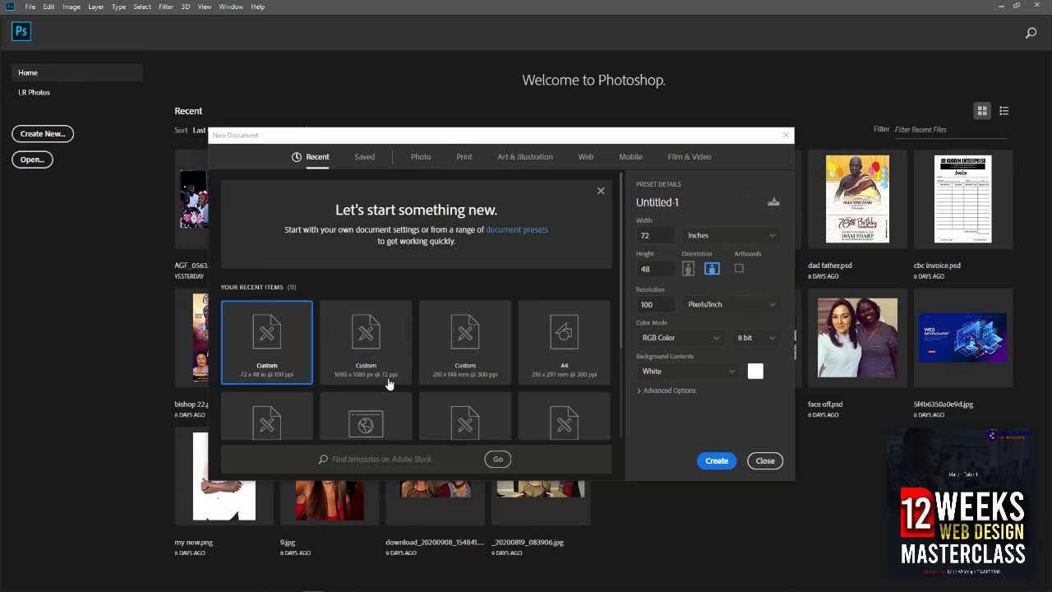
{"action": "scroll", "coordinate": [397, 383], "scroll_direction": "down", "scroll_amount": 1}
{"action": "scroll", "coordinate": [397, 383], "scroll_direction": "down", "scroll_amount": 3}
{"action": "scroll", "coordinate": [398, 383], "scroll_direction": "up", "scroll_amount": 4}
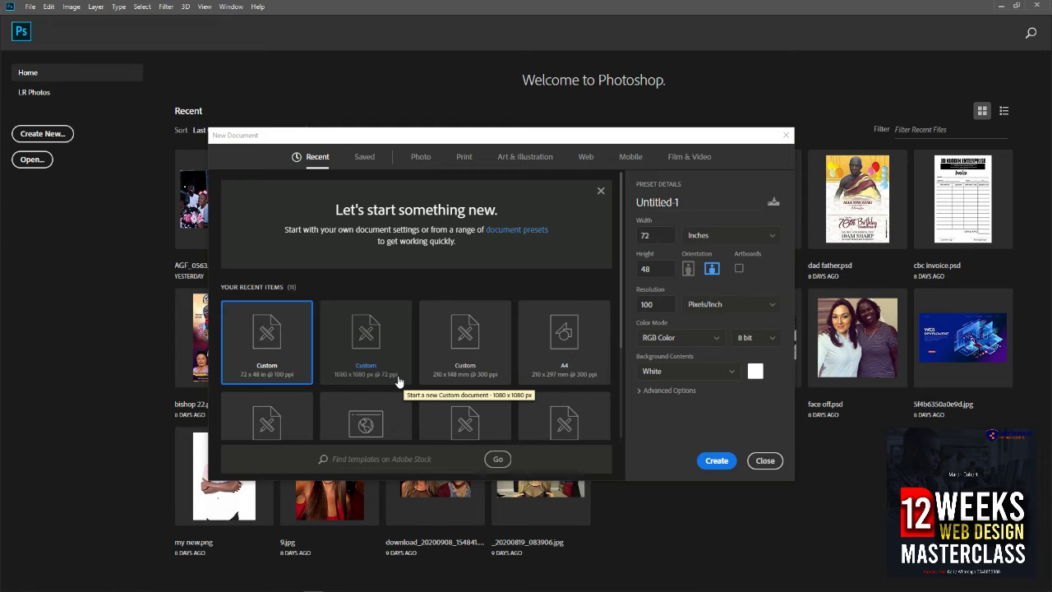
{"action": "left_click", "coordinate": [420, 163]}
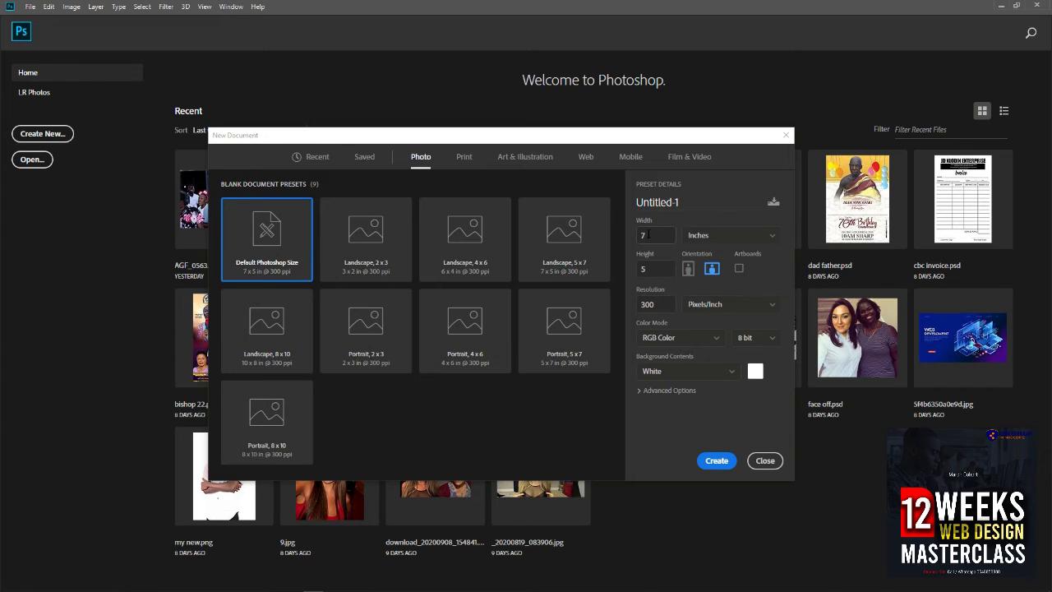
Examine the width, height and resolution settings of the default photo preset, including the available resolution units
{"action": "left_click", "coordinate": [648, 234]}
{"action": "left_click", "coordinate": [655, 268]}
{"action": "left_click", "coordinate": [660, 302]}
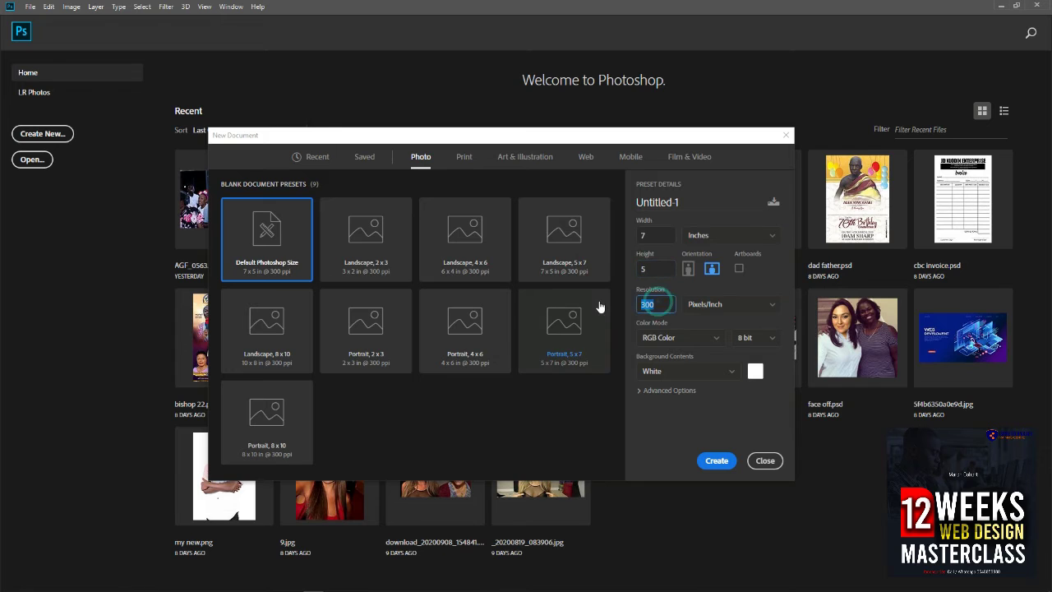
{"action": "left_click", "coordinate": [662, 304]}
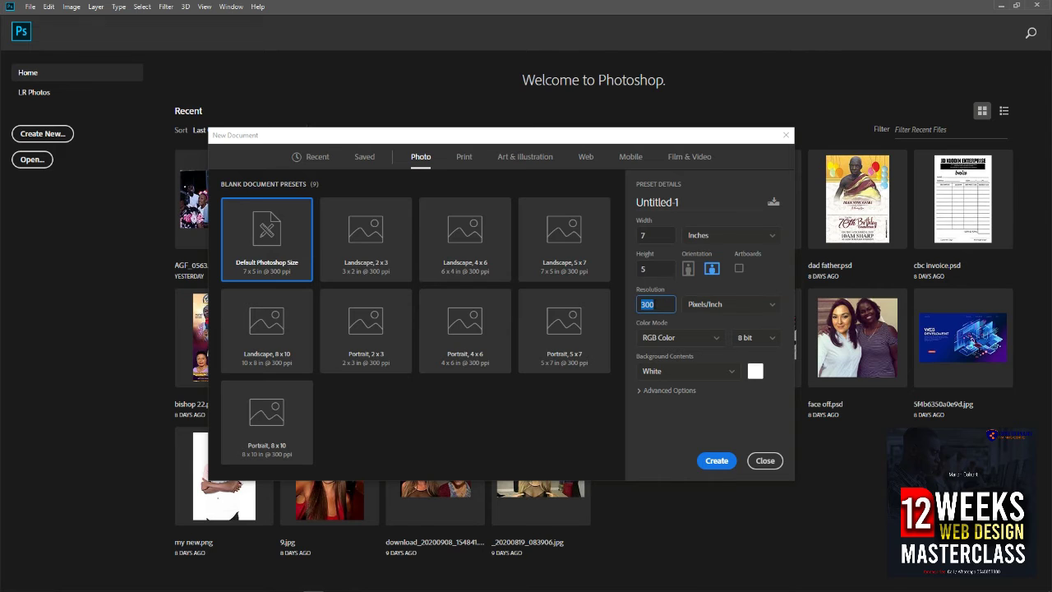
{"action": "left_click", "coordinate": [650, 303]}
{"action": "left_click", "coordinate": [770, 309]}
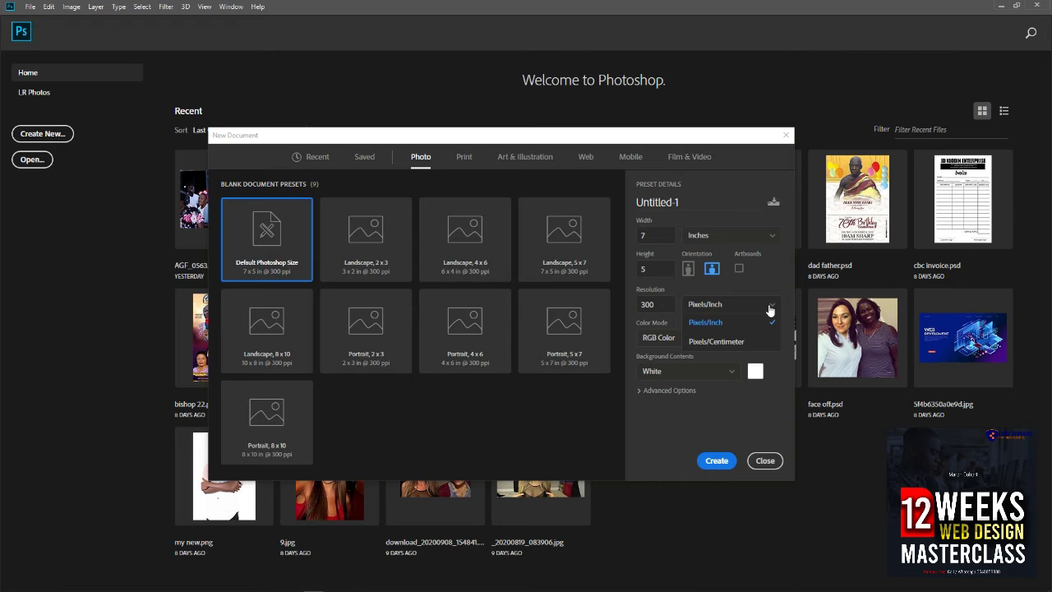
{"action": "left_click", "coordinate": [768, 305]}
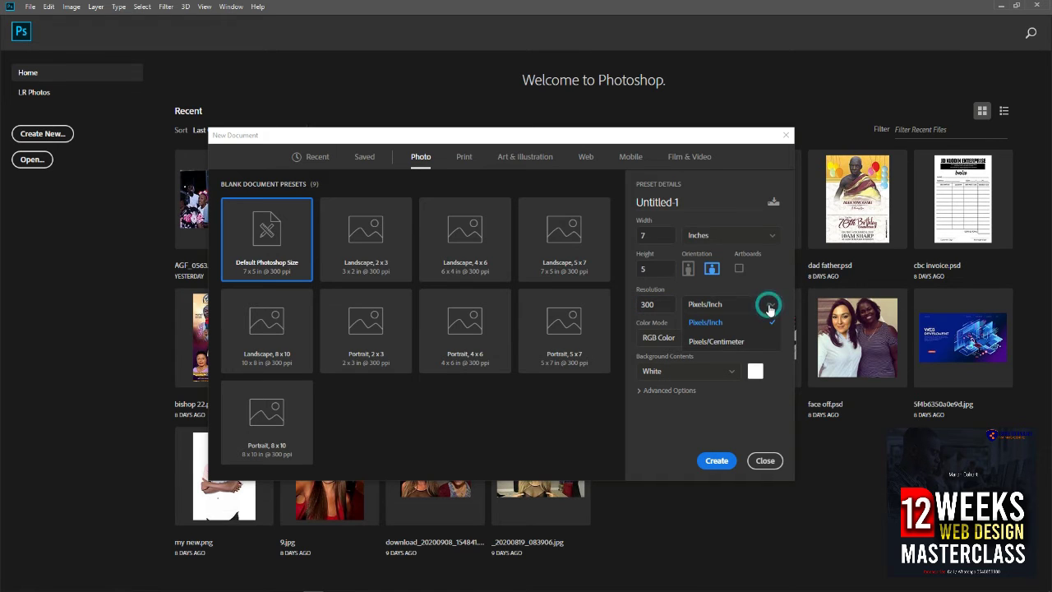
Switch the new document's measurement unit to Pixels and back to Inches
{"action": "left_click", "coordinate": [770, 238]}
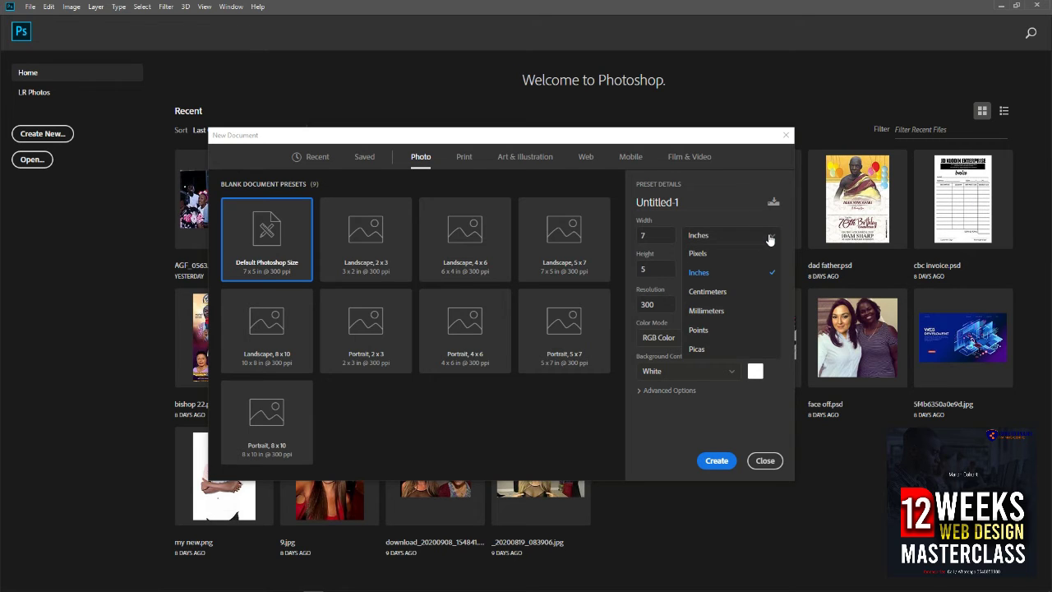
{"action": "left_click", "coordinate": [711, 258]}
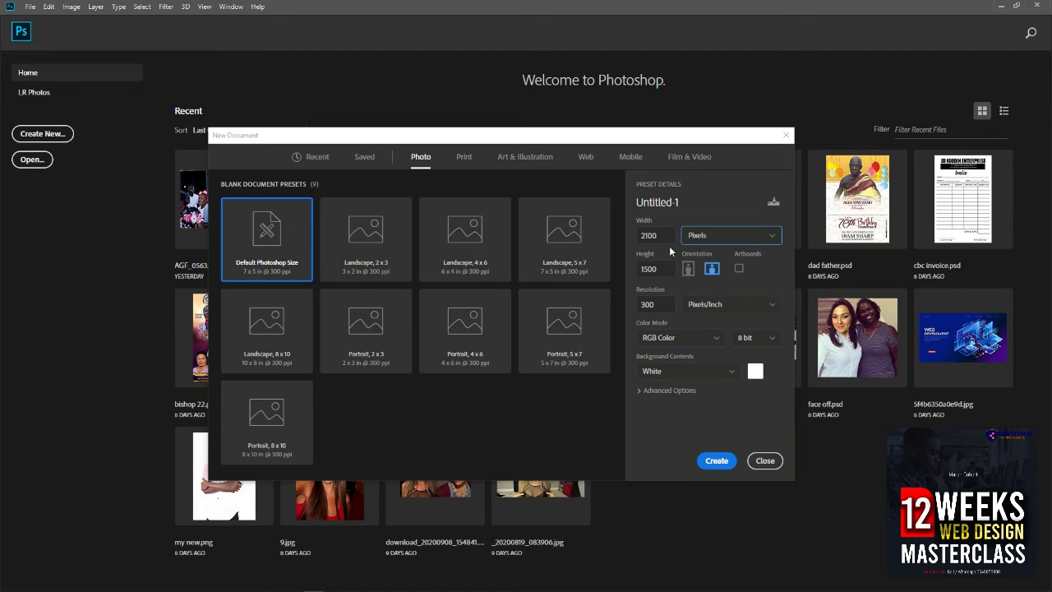
{"action": "left_click", "coordinate": [755, 233]}
{"action": "left_click", "coordinate": [713, 272]}
Change the new document's color mode to CMYK Color and return it to RGB Color
{"action": "left_click", "coordinate": [712, 337]}
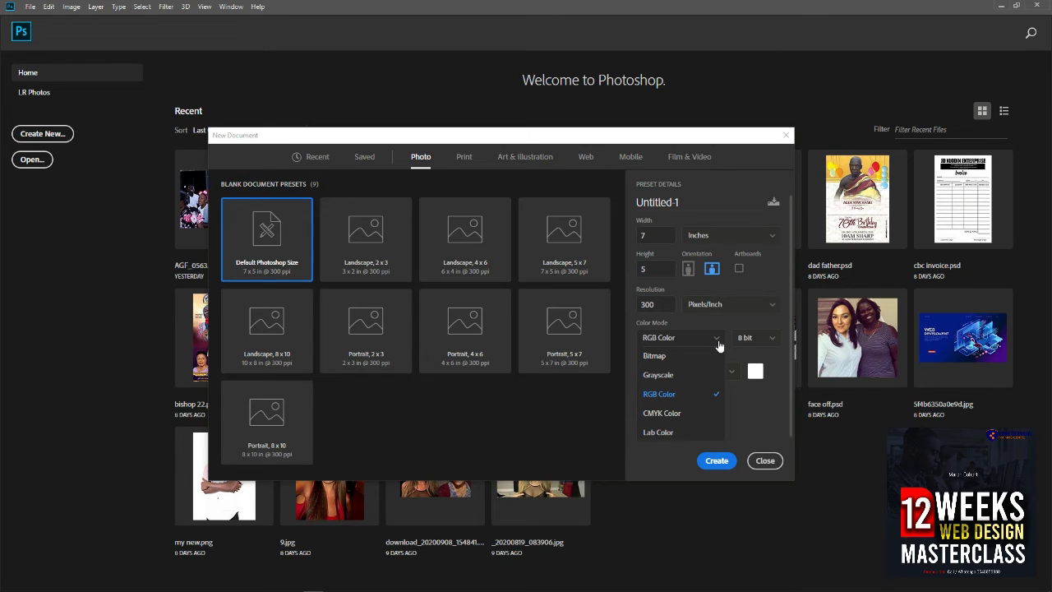
{"action": "left_click", "coordinate": [671, 412]}
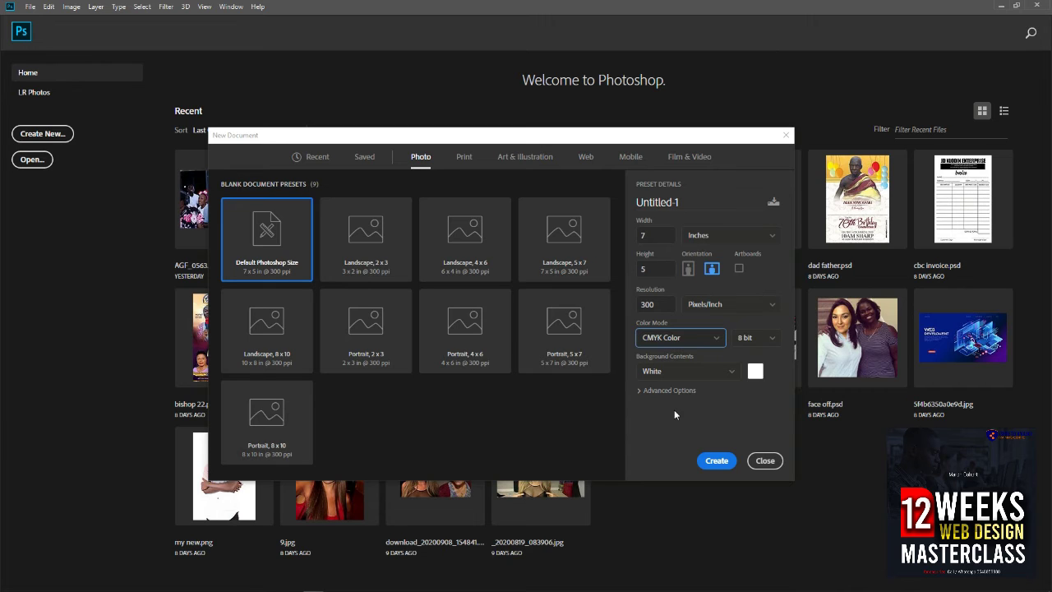
{"action": "left_click", "coordinate": [698, 341]}
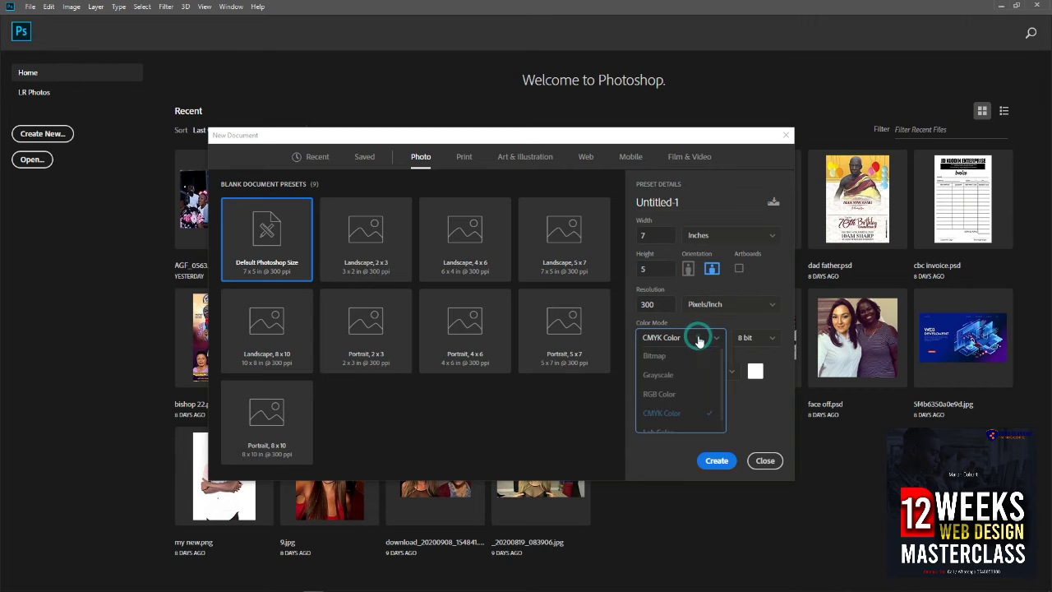
{"action": "left_click", "coordinate": [657, 396]}
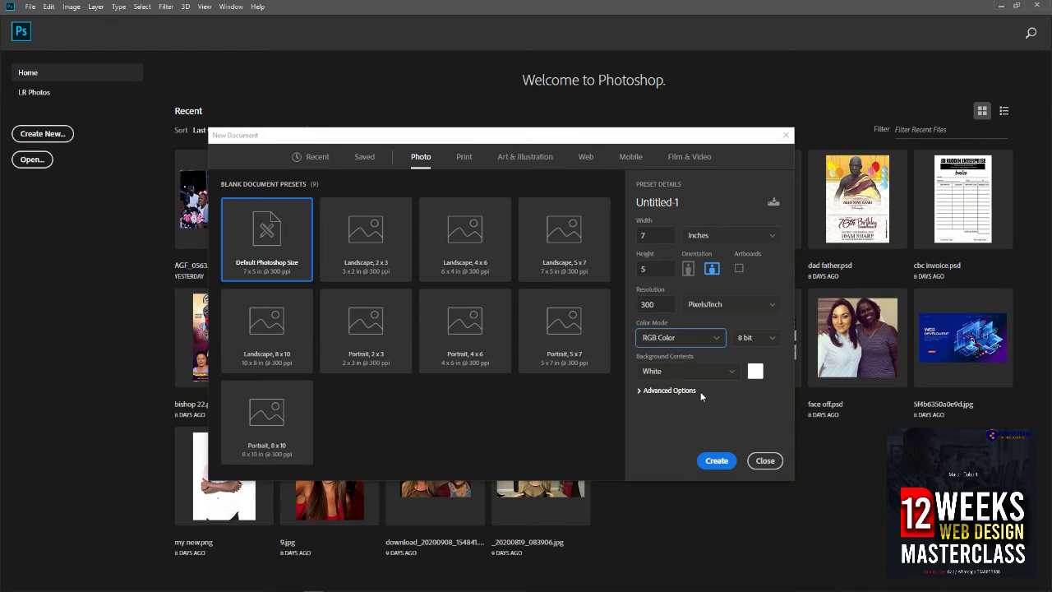
Examine the bit depth choices, background contents and advanced options, keeping the background White
{"action": "left_click", "coordinate": [765, 338]}
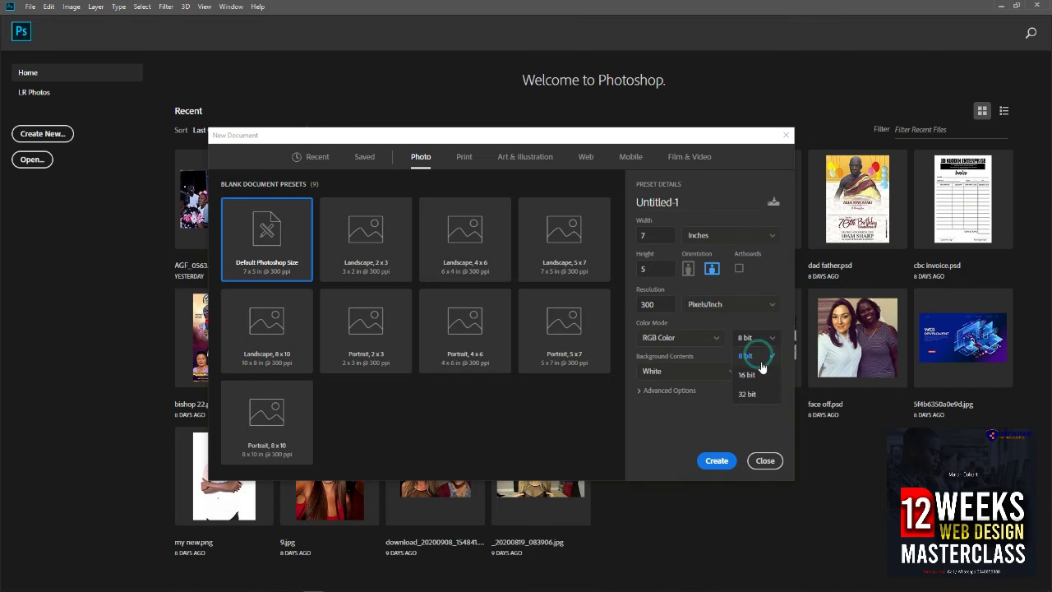
{"action": "left_click", "coordinate": [748, 322]}
{"action": "left_click", "coordinate": [729, 372]}
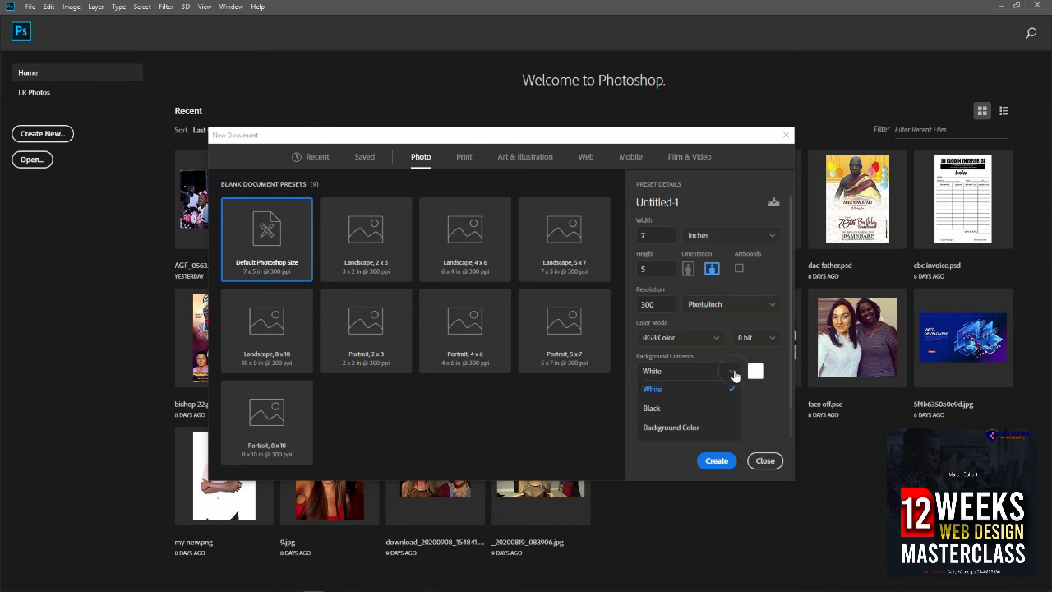
{"action": "left_click", "coordinate": [673, 392]}
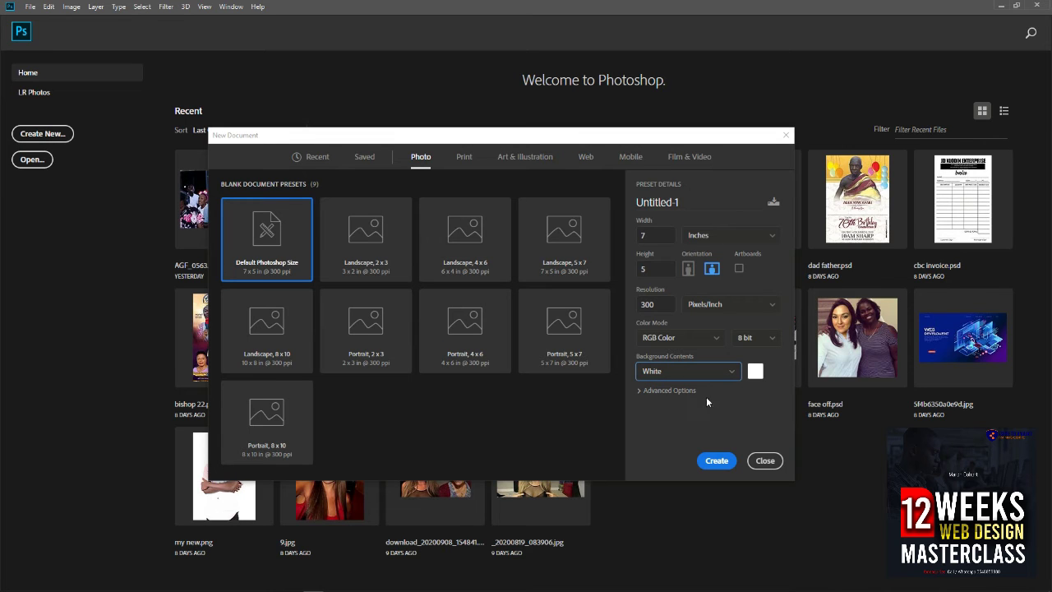
{"action": "left_click", "coordinate": [639, 391]}
{"action": "left_click", "coordinate": [639, 391]}
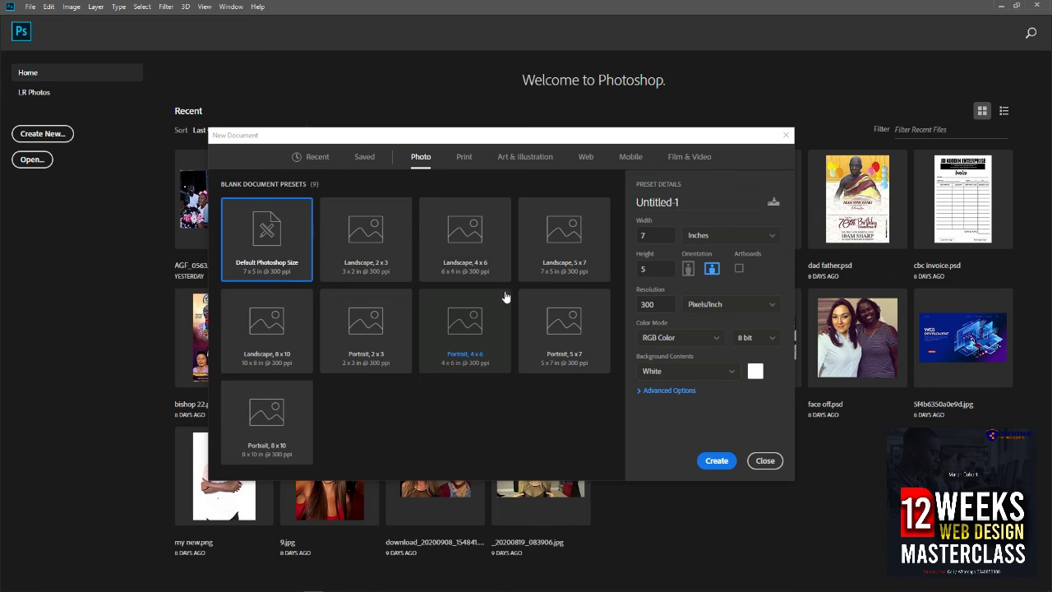
Browse the blank document presets for Print, Art & Illustration and Web
{"action": "left_click", "coordinate": [465, 392]}
{"action": "left_click", "coordinate": [464, 157]}
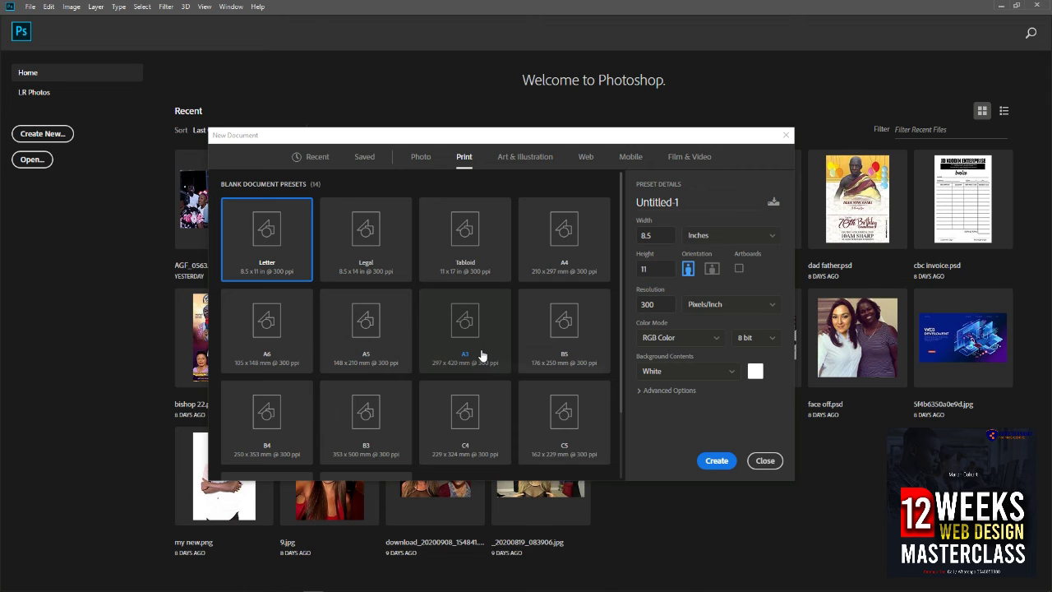
{"action": "scroll", "coordinate": [481, 355], "scroll_direction": "down", "scroll_amount": 2}
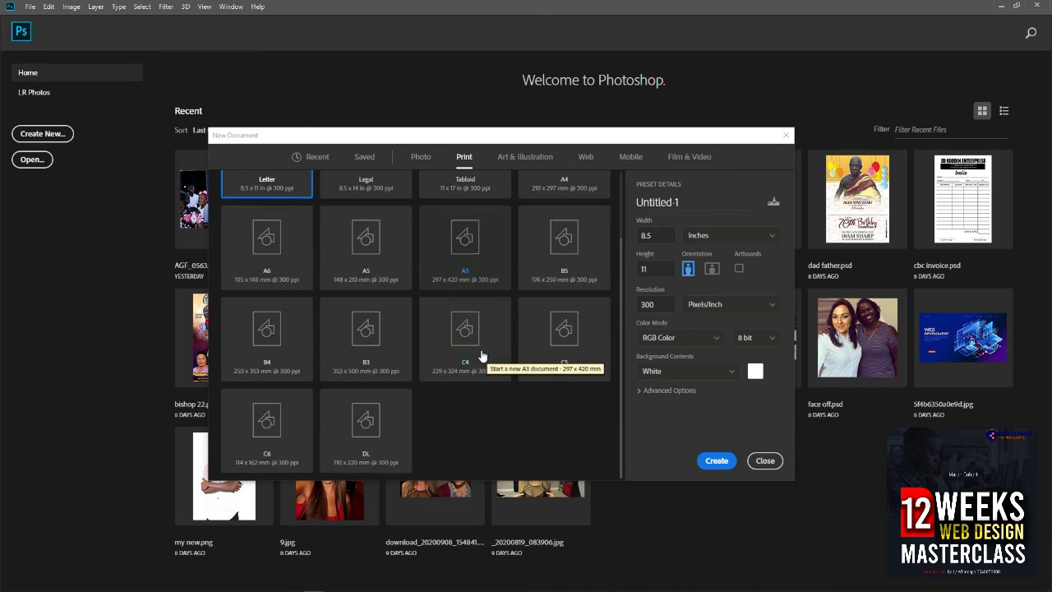
{"action": "scroll", "coordinate": [464, 403], "scroll_direction": "up", "scroll_amount": 2}
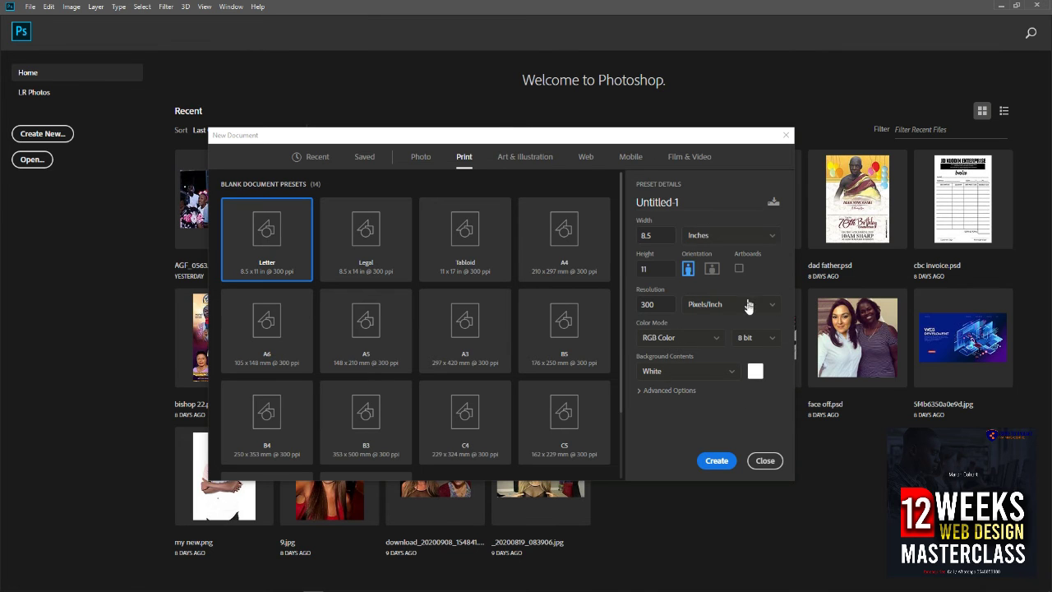
{"action": "left_click", "coordinate": [526, 161]}
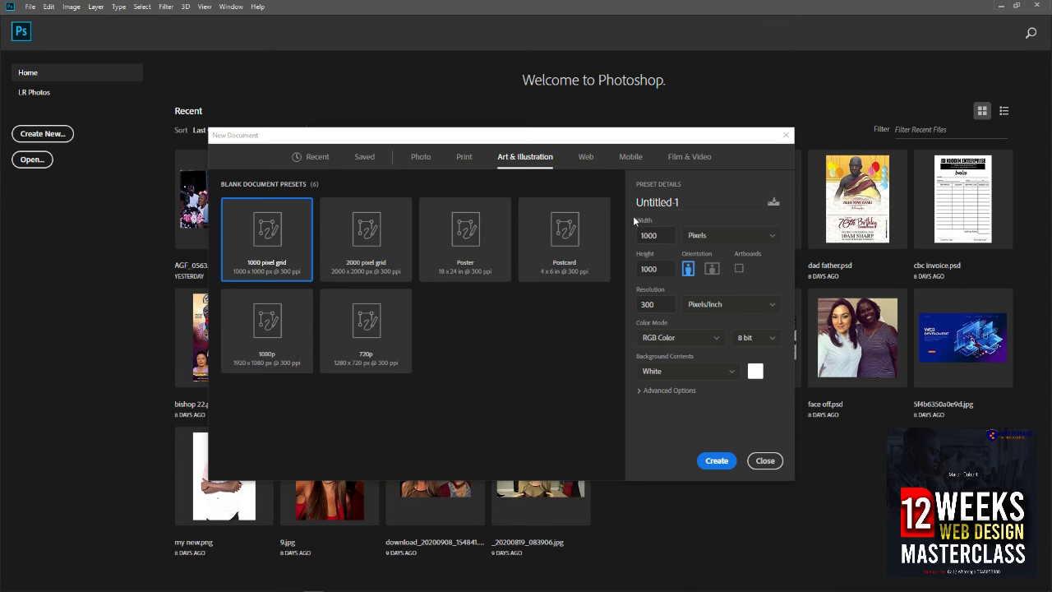
{"action": "left_click", "coordinate": [586, 159]}
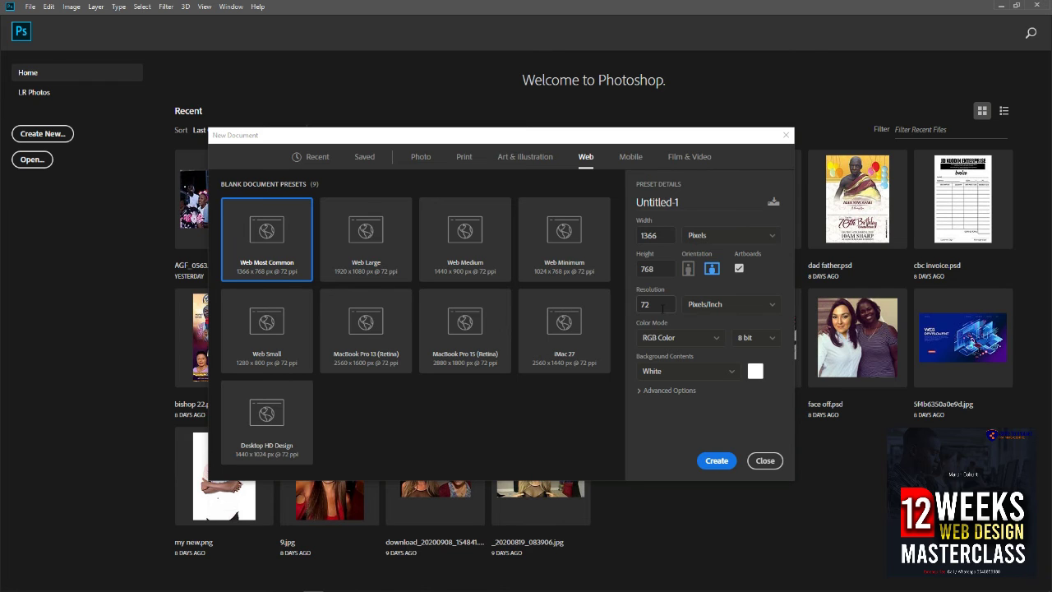
Switch the Web Most Common preset's unit to Inches and back to Pixels
{"action": "left_click", "coordinate": [753, 241]}
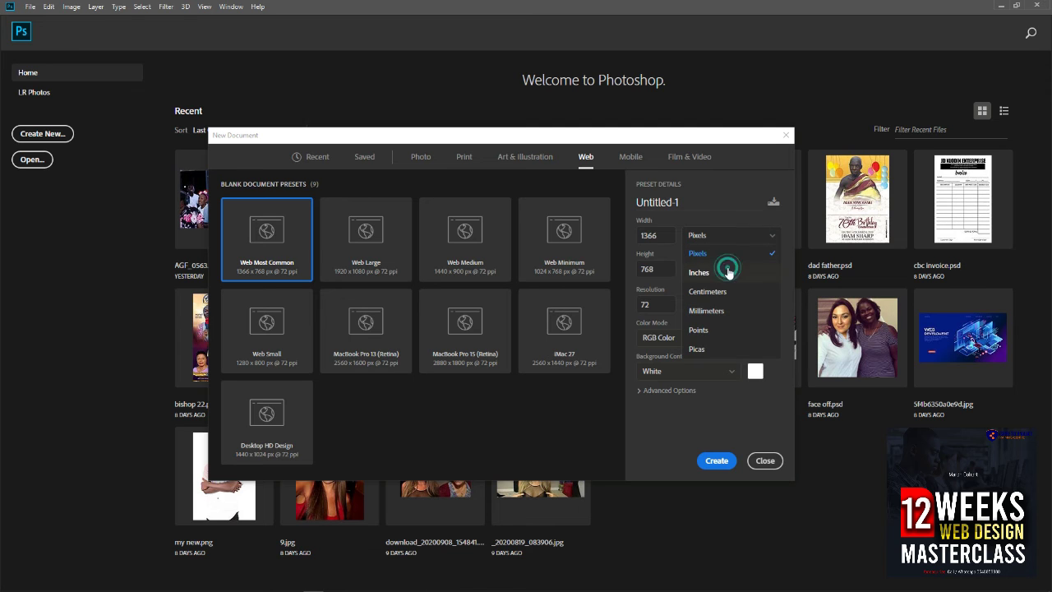
{"action": "left_click", "coordinate": [727, 271]}
{"action": "left_click", "coordinate": [729, 237]}
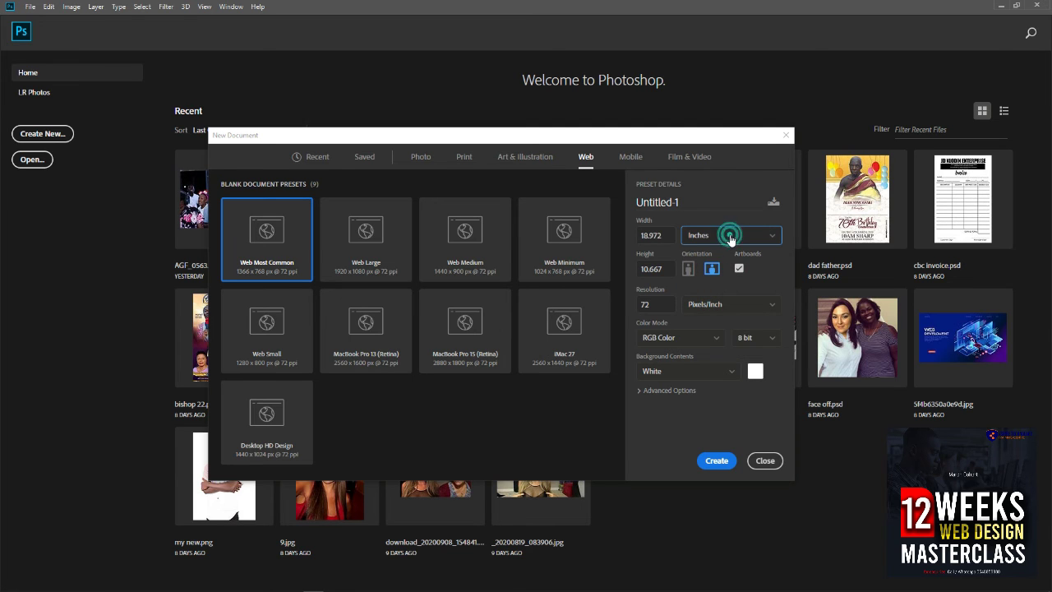
{"action": "left_click", "coordinate": [723, 253]}
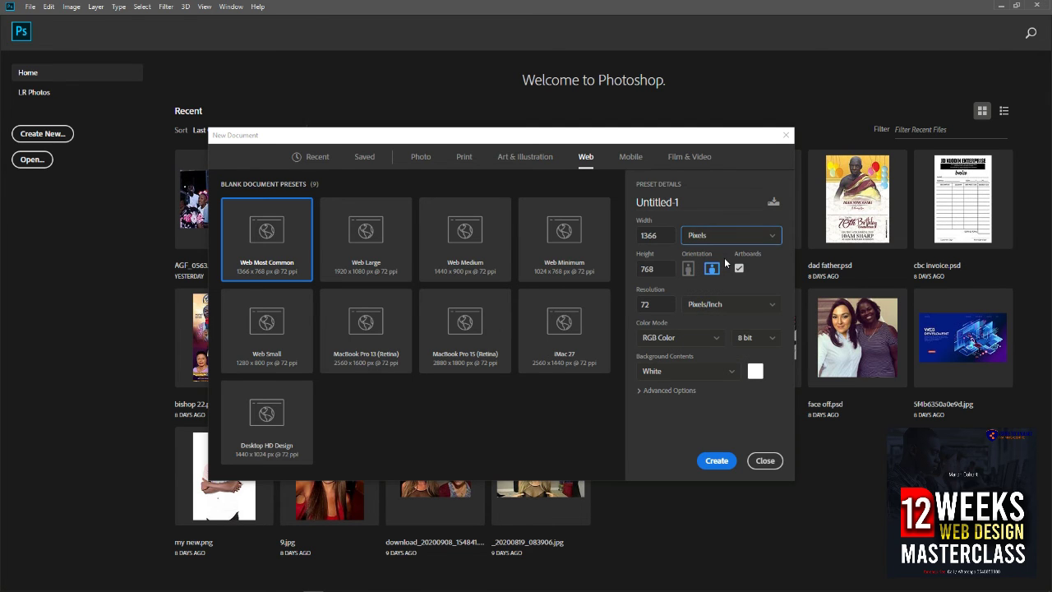
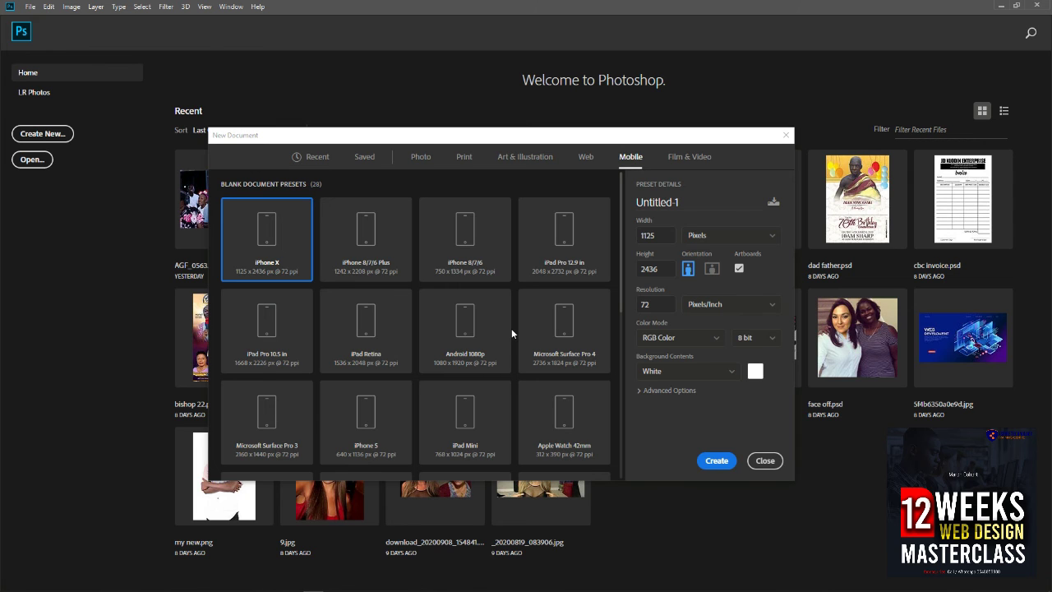
Browse the blank document presets for Film & Video
{"action": "left_click", "coordinate": [682, 162]}
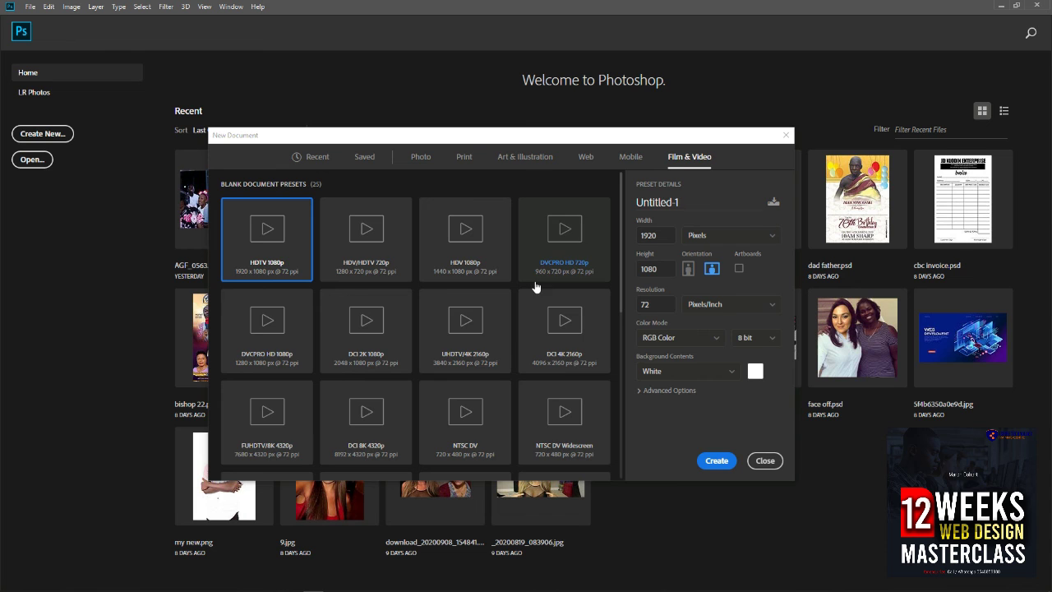
{"action": "scroll", "coordinate": [439, 323], "scroll_direction": "down", "scroll_amount": 2}
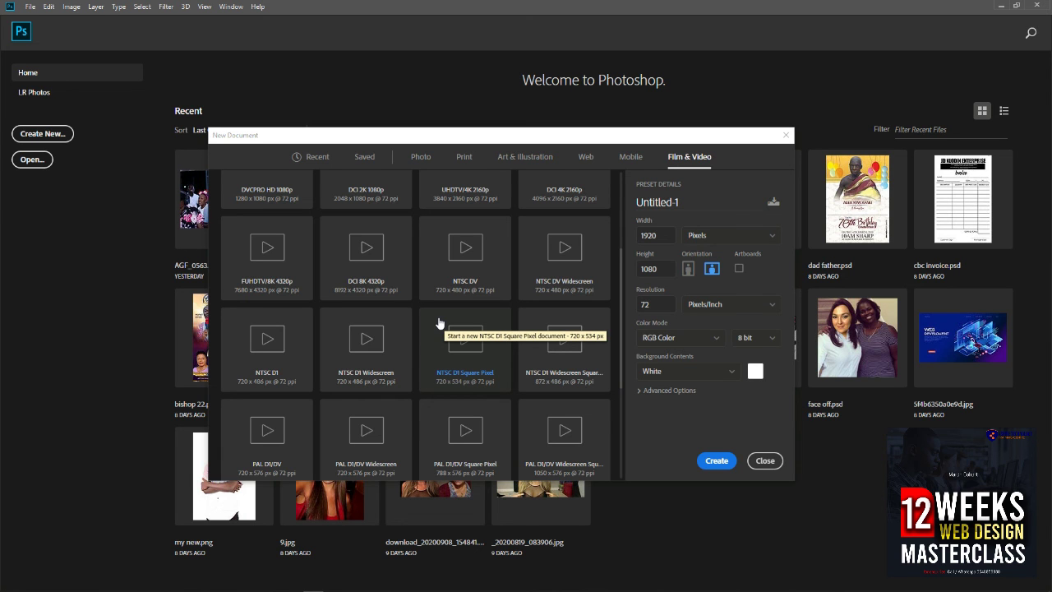
{"action": "scroll", "coordinate": [415, 255], "scroll_direction": "up", "scroll_amount": 3}
Create a document from the Default Photoshop Size photo preset, 7 x 5 in at 300 ppi
{"action": "left_click", "coordinate": [416, 157]}
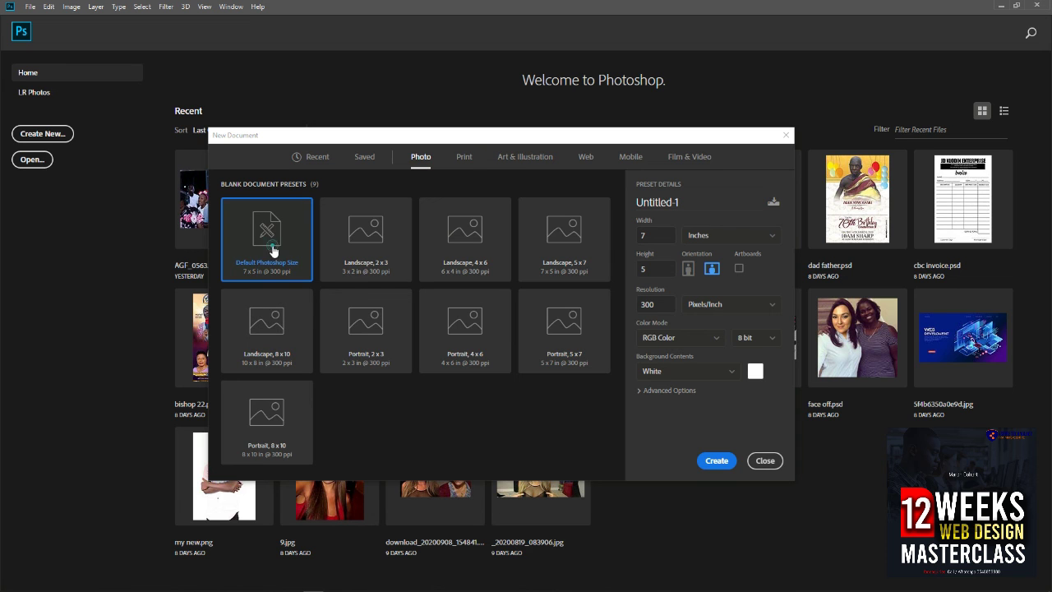
{"action": "left_click", "coordinate": [705, 464]}
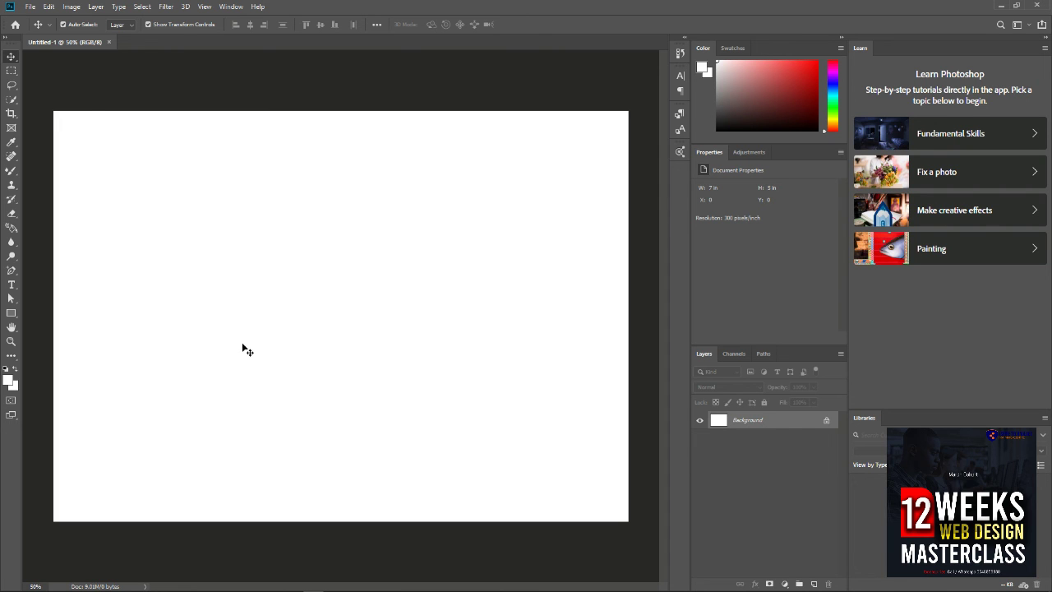
Start saving the document under a new name and create a folder named "graphic design works" on the Desktop
{"action": "left_click", "coordinate": [28, 8]}
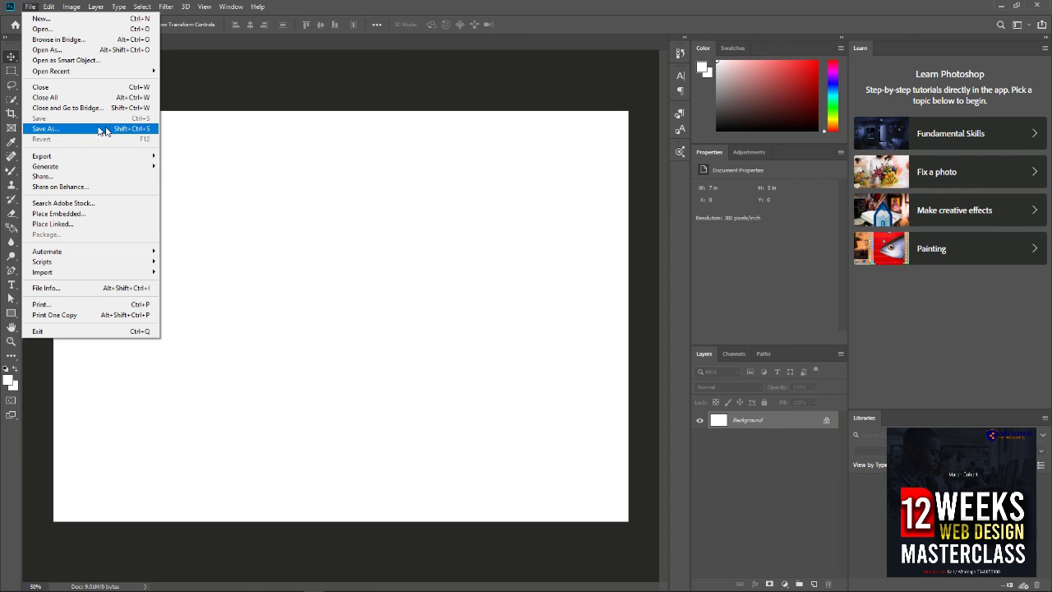
{"action": "left_click", "coordinate": [66, 134]}
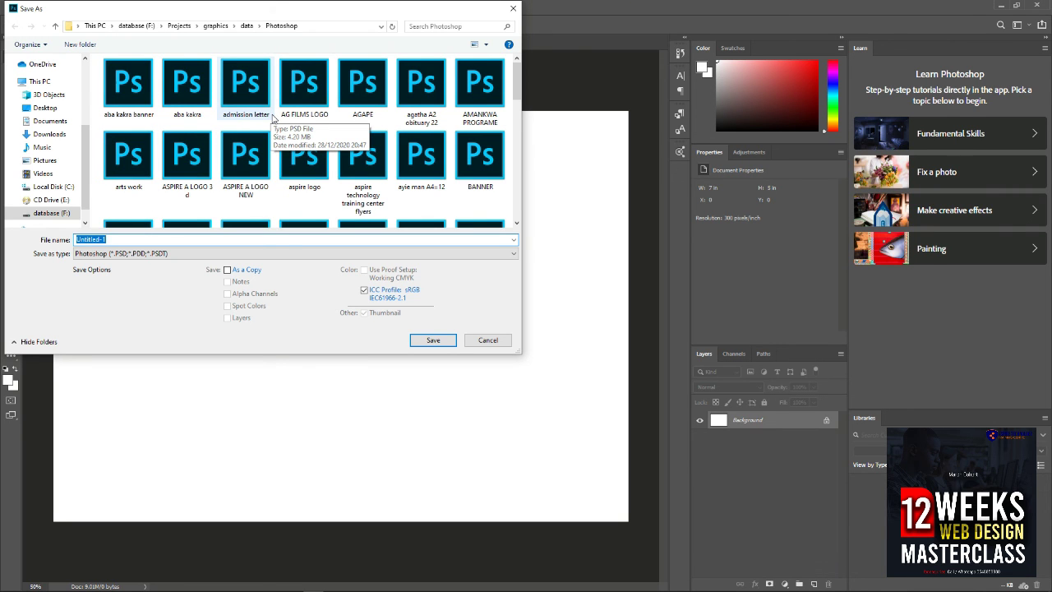
{"action": "left_click", "coordinate": [52, 110]}
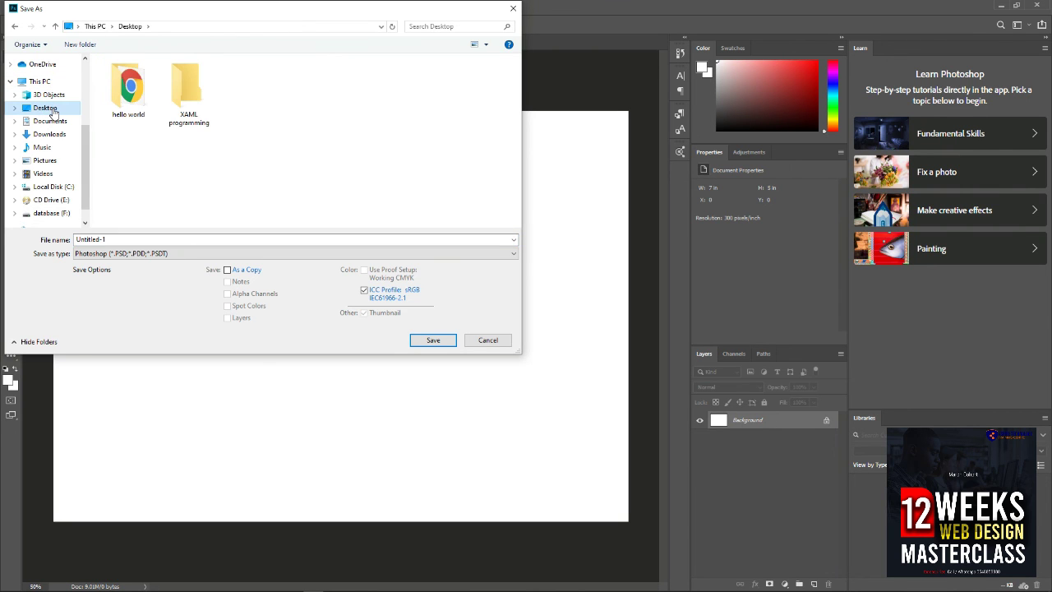
{"action": "left_click", "coordinate": [129, 141]}
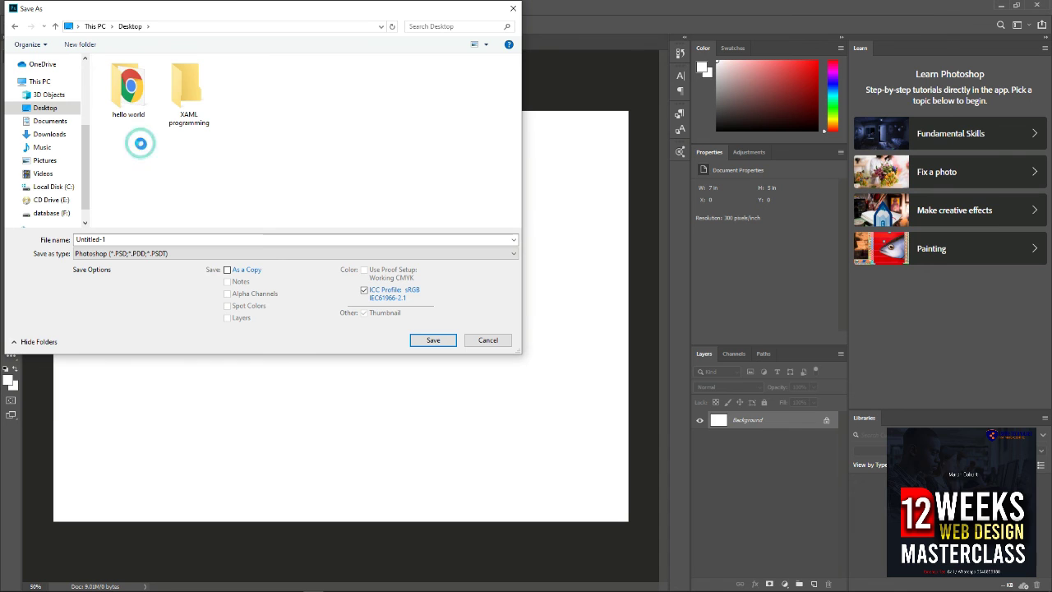
{"action": "right_click", "coordinate": [141, 148]}
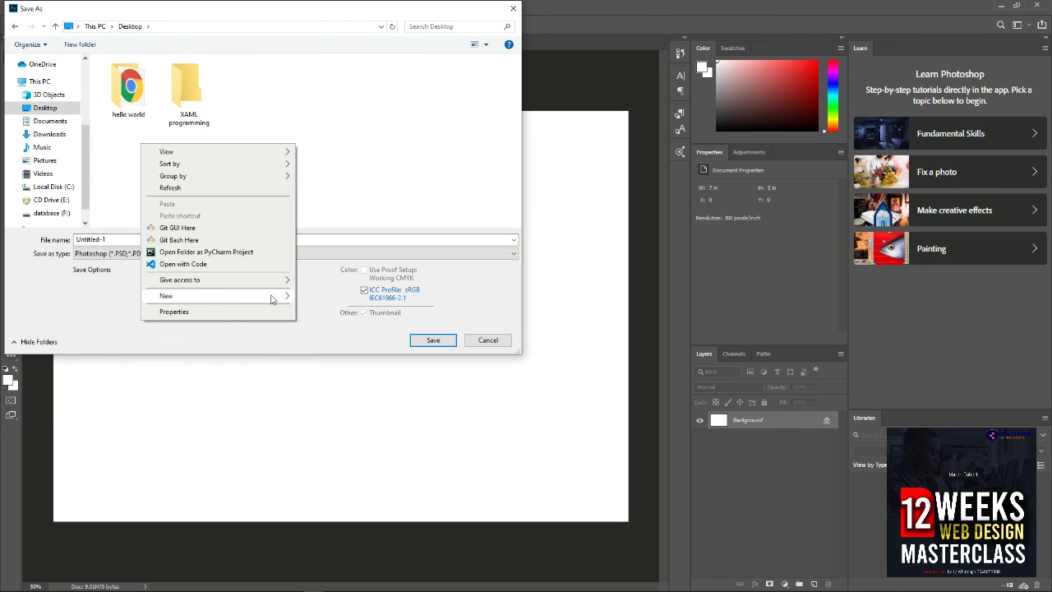
{"action": "mouse_move", "coordinate": [276, 297]}
{"action": "left_click", "coordinate": [309, 296]}
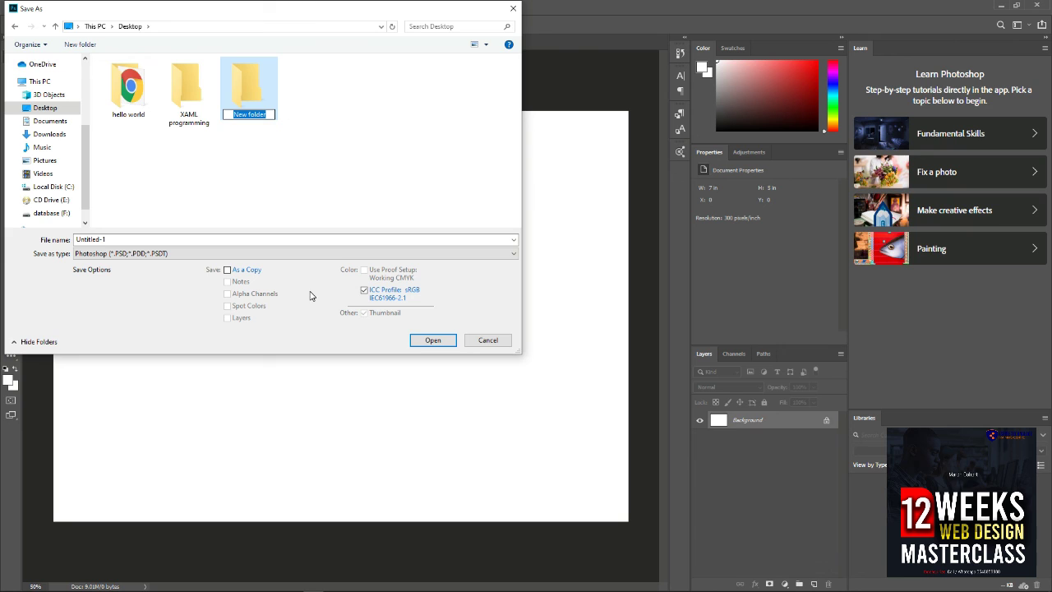
{"action": "type", "text": "graphic design works"}
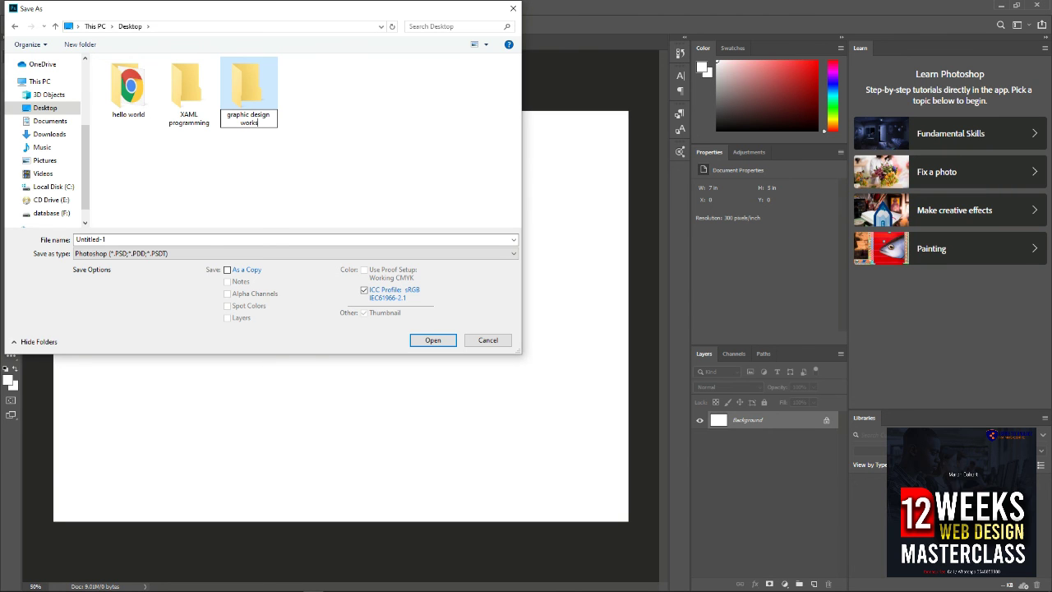
{"action": "left_click", "coordinate": [259, 201]}
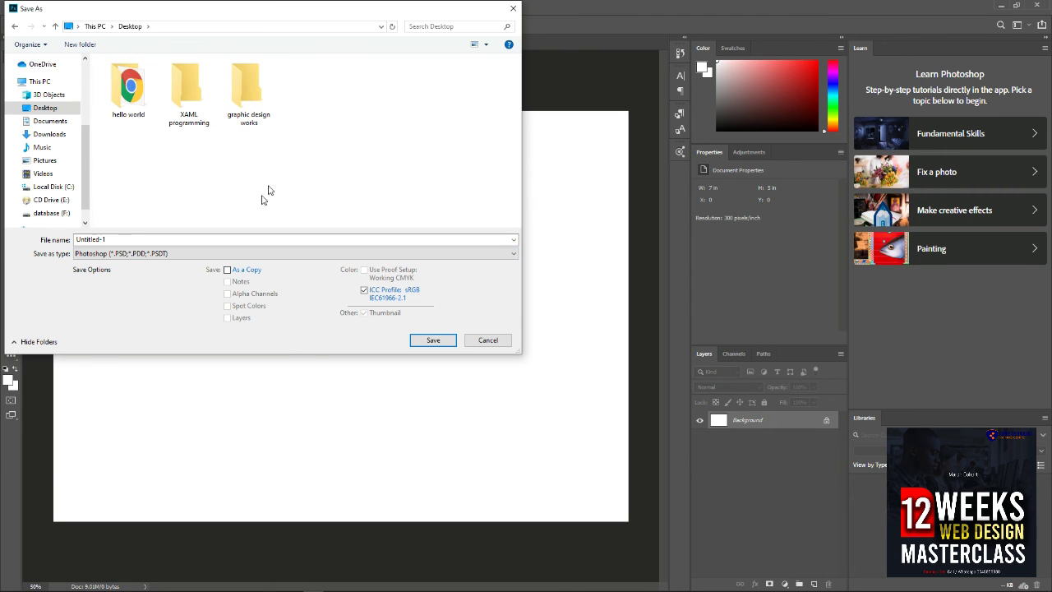
Save the document in the "graphic design works" folder as a Photoshop file named "first graphics project"
{"action": "double_click", "coordinate": [245, 88]}
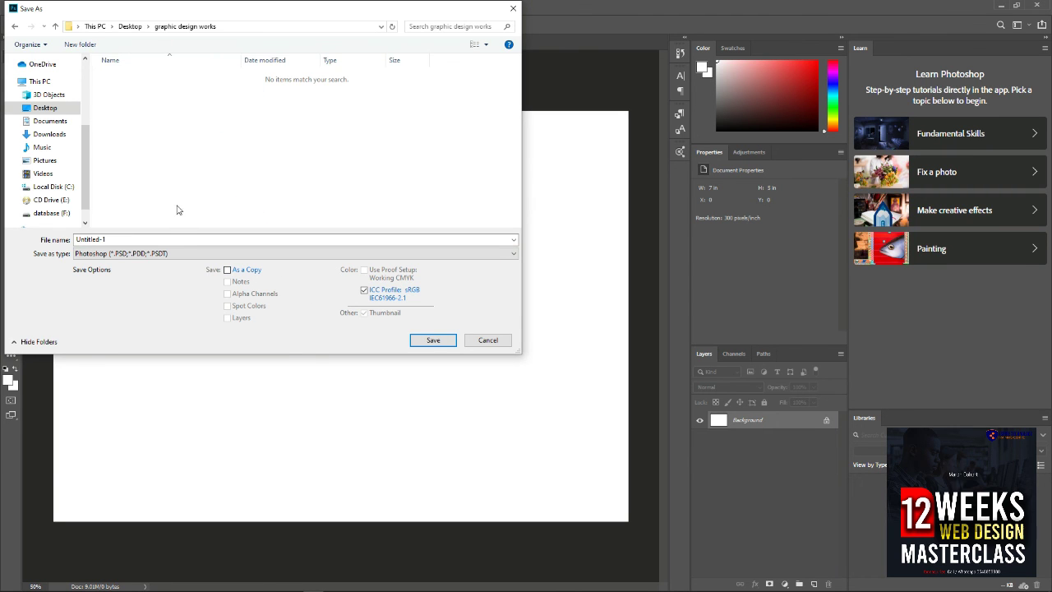
{"action": "left_click", "coordinate": [167, 238]}
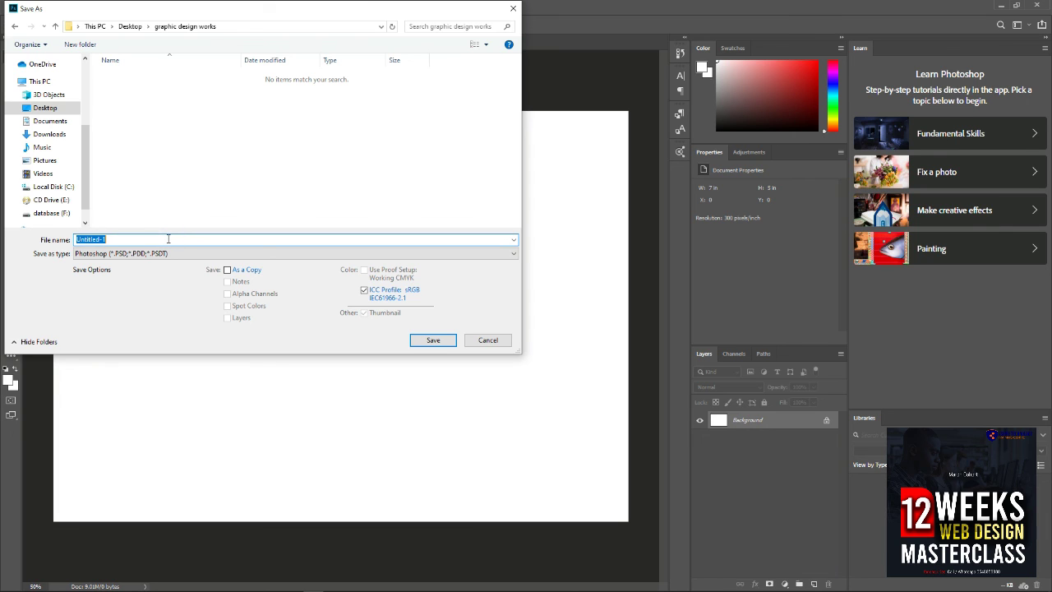
{"action": "type", "text": "first graphics project"}
{"action": "left_click", "coordinate": [432, 341]}
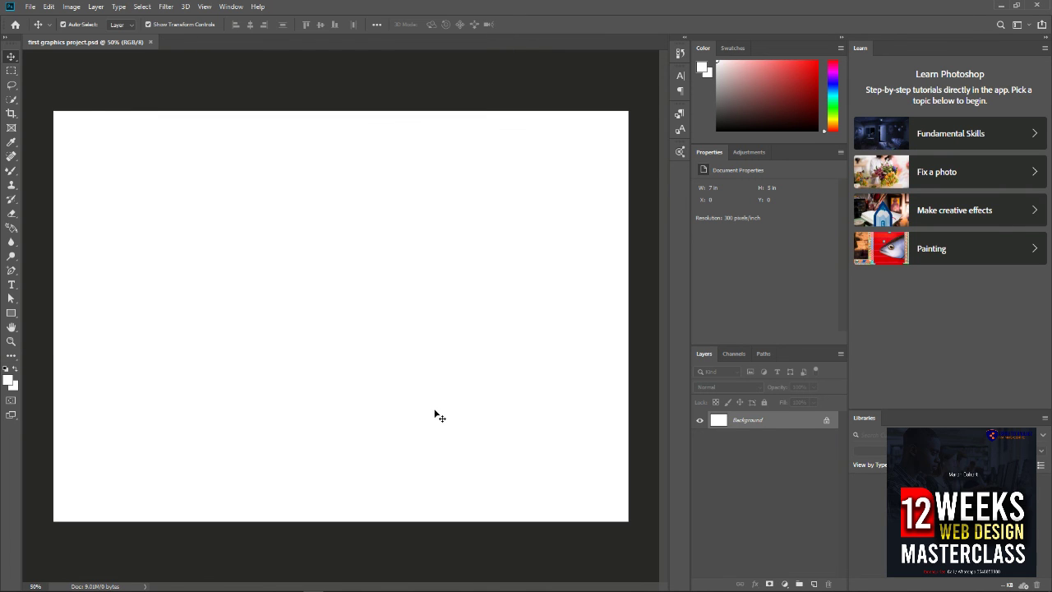